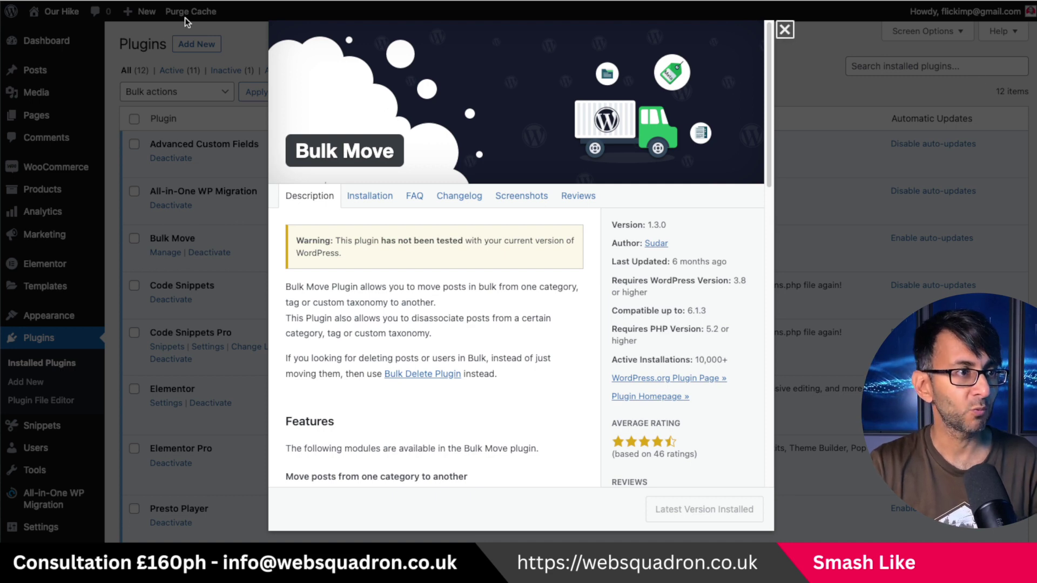
Close the Bulk Move 'View details' window
left_click(785, 30)
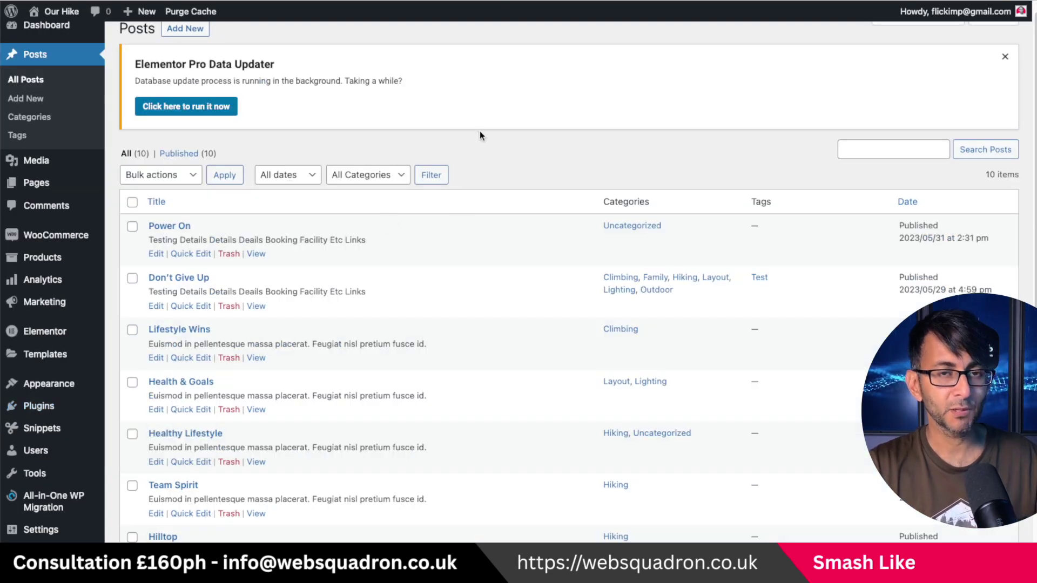
Dismiss the Elementor Pro Data Updater notice above the All Posts list
left_click(1004, 58)
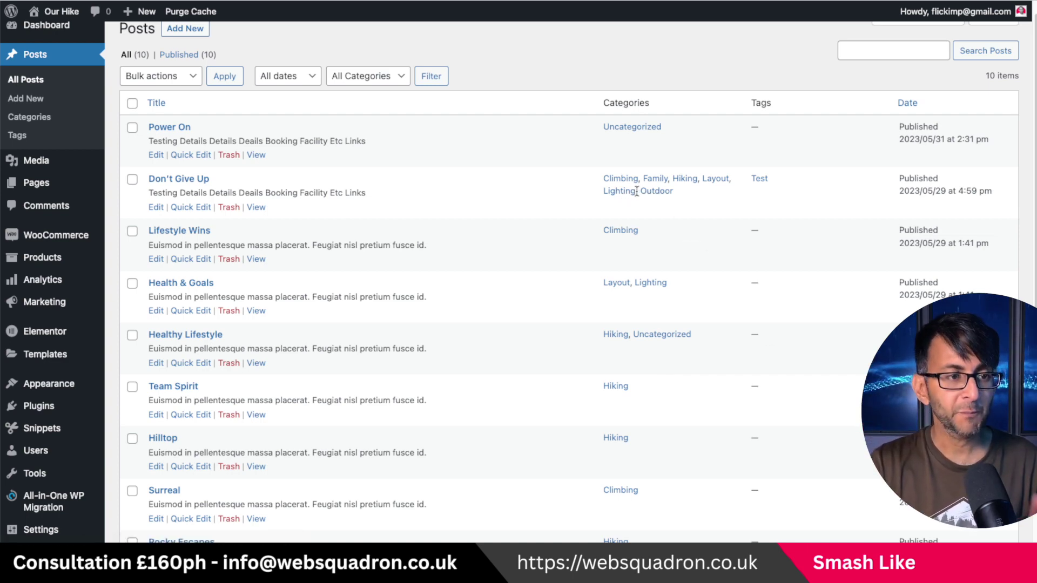
Review the category checkboxes of 'Don't Give Up' in Quick Edit, then cancel without changes
left_click(205, 209)
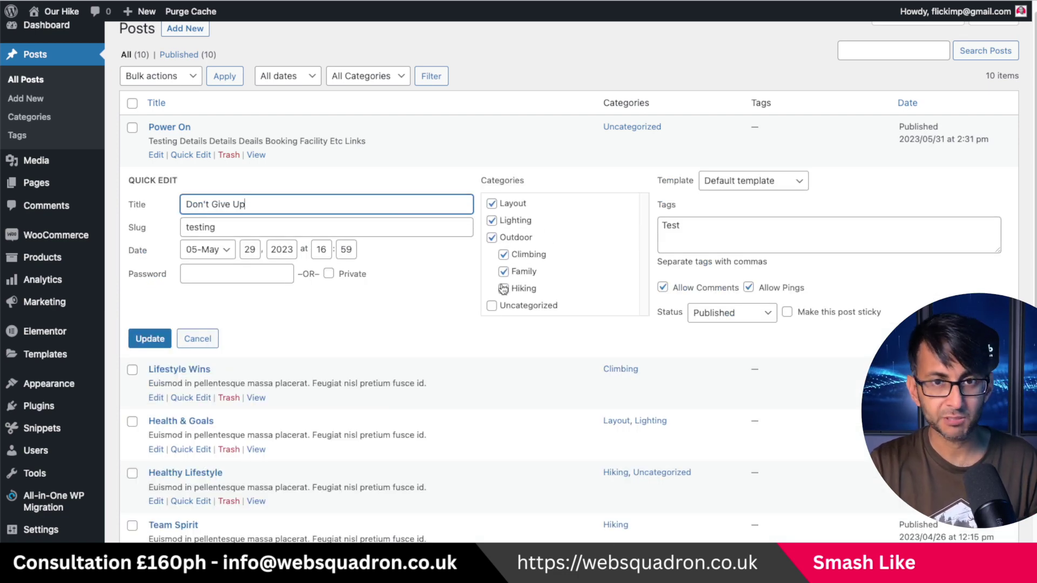
left_click(205, 341)
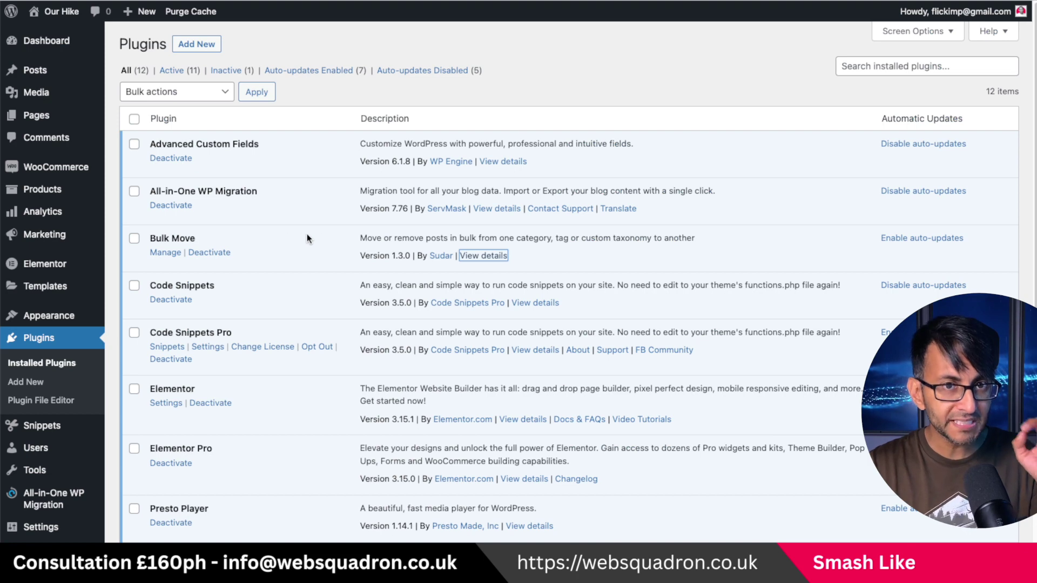
On Bulk Move Posts, move Uncategorized (2) into Lighting (2) and confirm the move
left_click(166, 254)
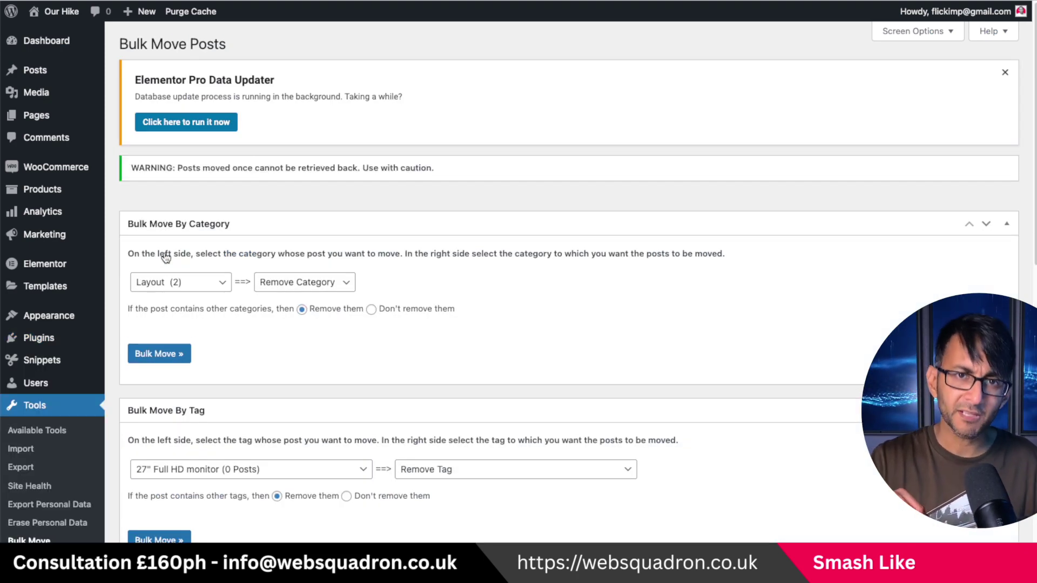
left_click(199, 285)
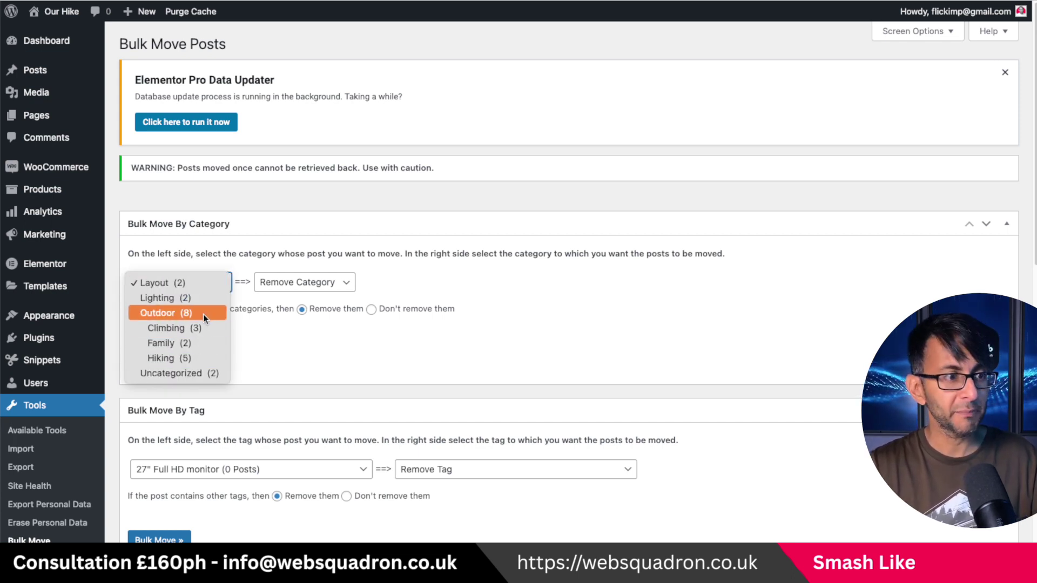
left_click(200, 372)
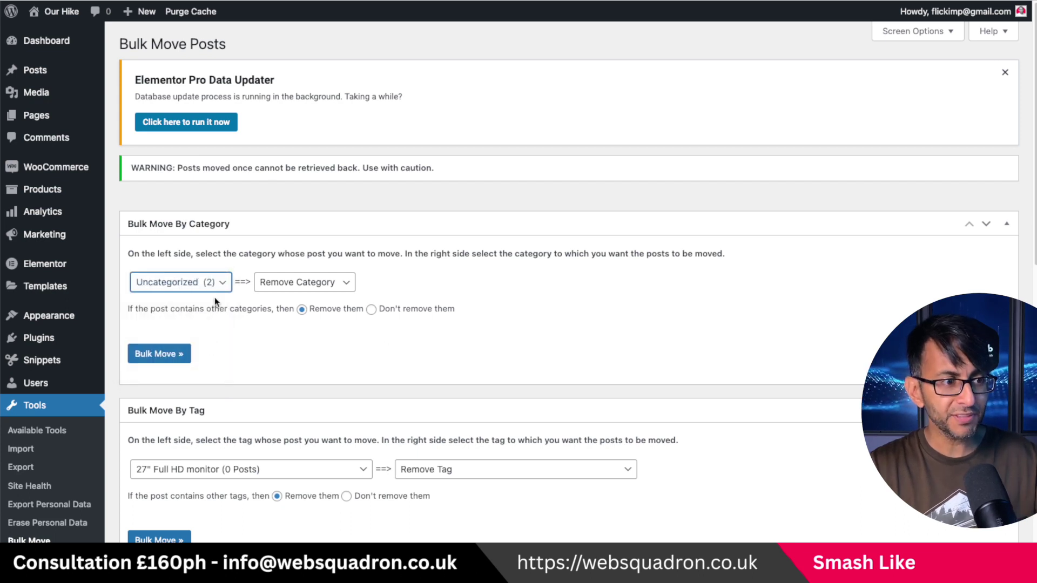
left_click(292, 282)
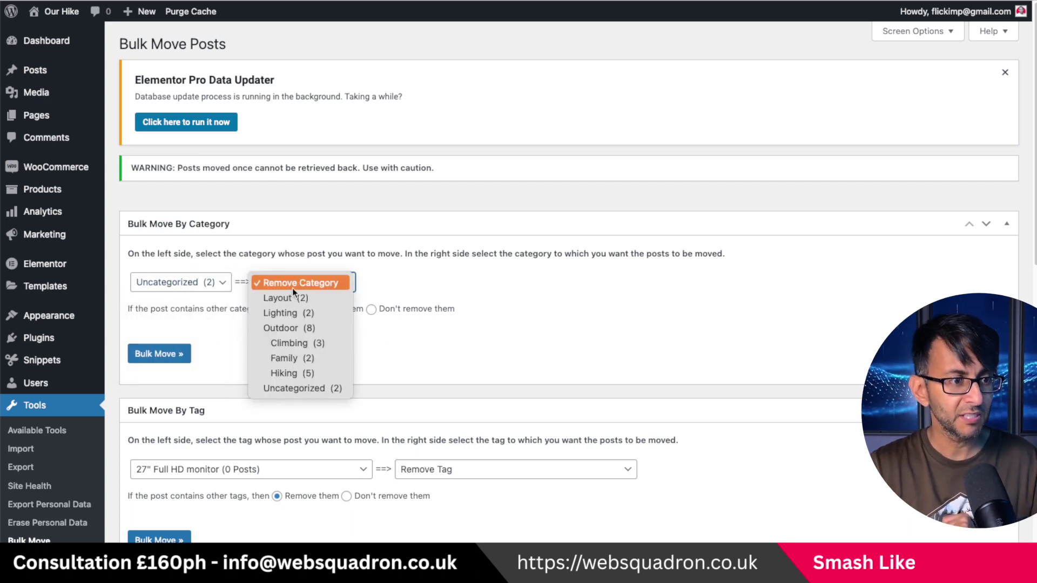
left_click(291, 312)
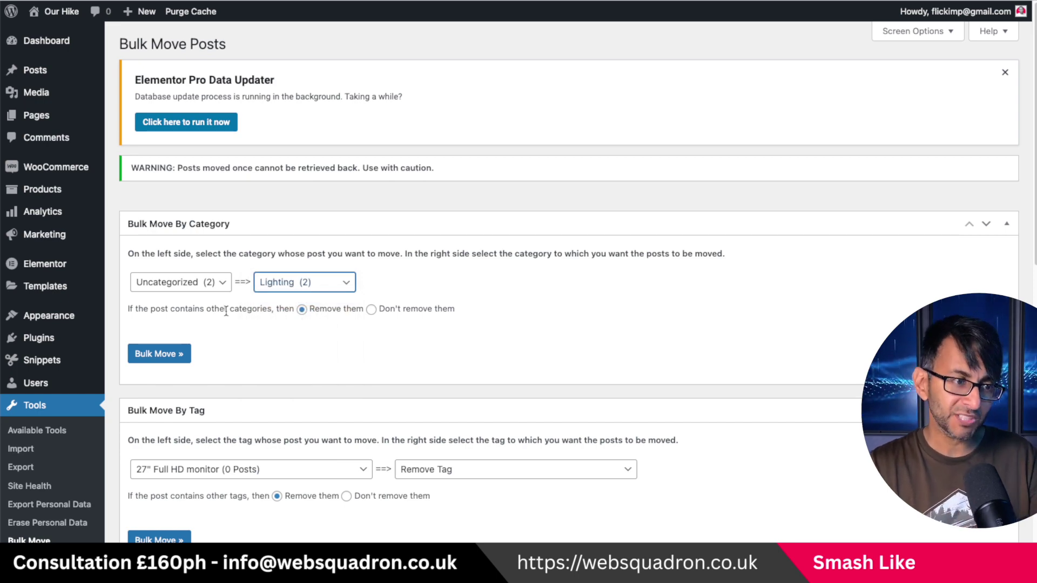
left_click(157, 353)
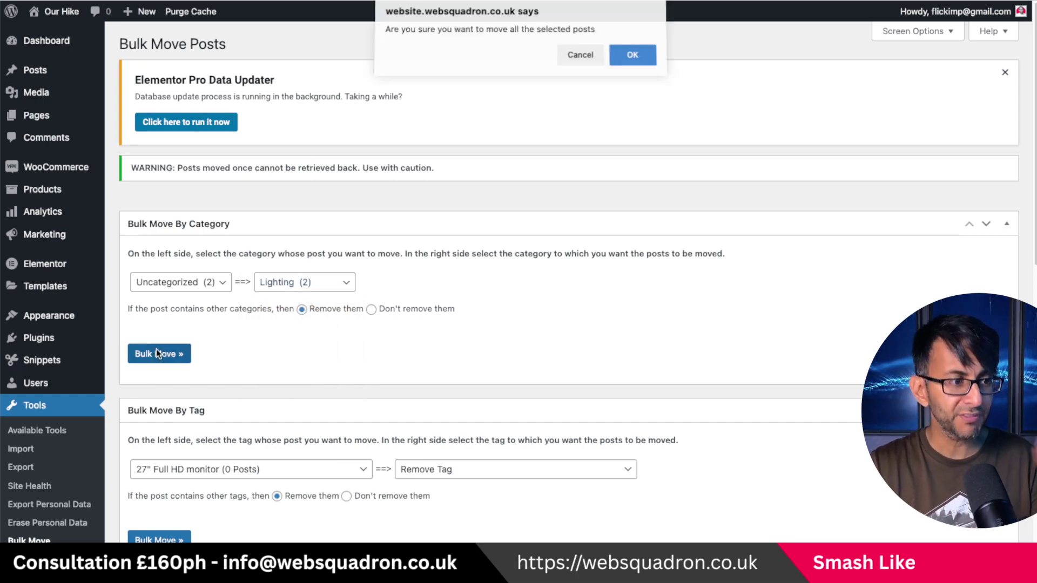
left_click(639, 63)
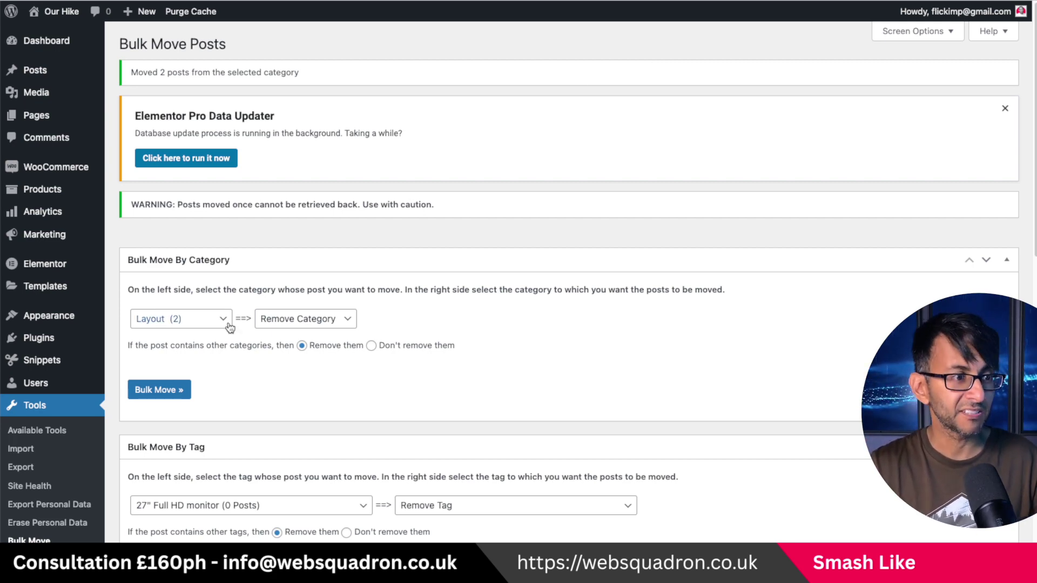
left_click(207, 319)
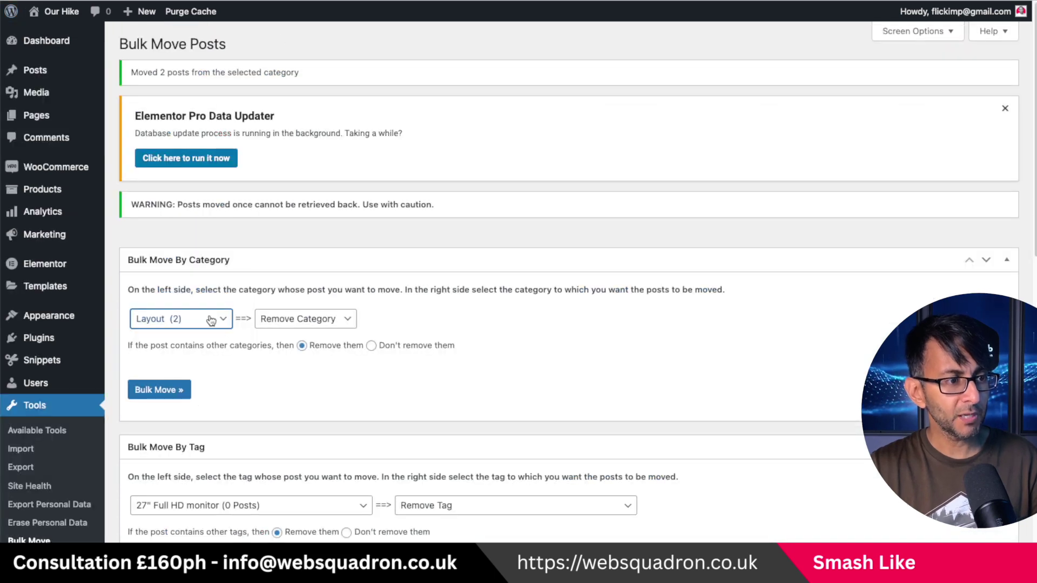
Bulk-move Climbing (3) to Climbing (3) with 'Remove them' checked, and confirm
left_click(210, 321)
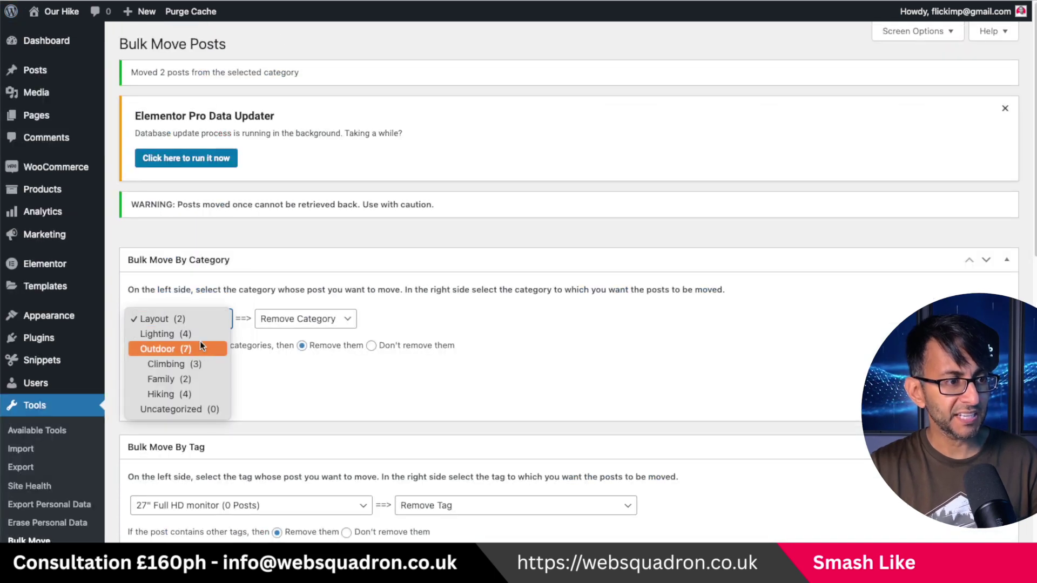
left_click(195, 365)
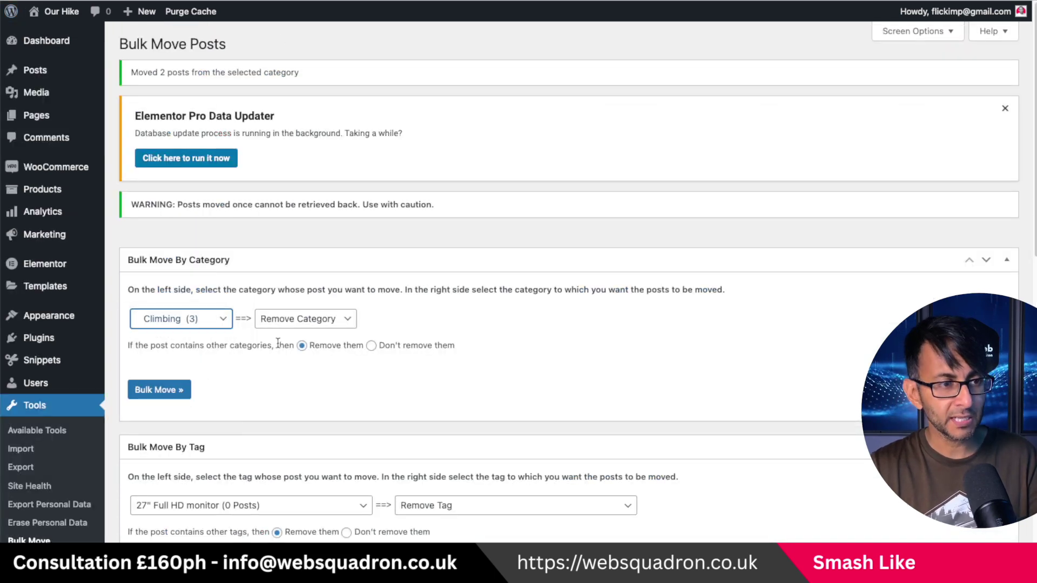
left_click(303, 319)
left_click(300, 373)
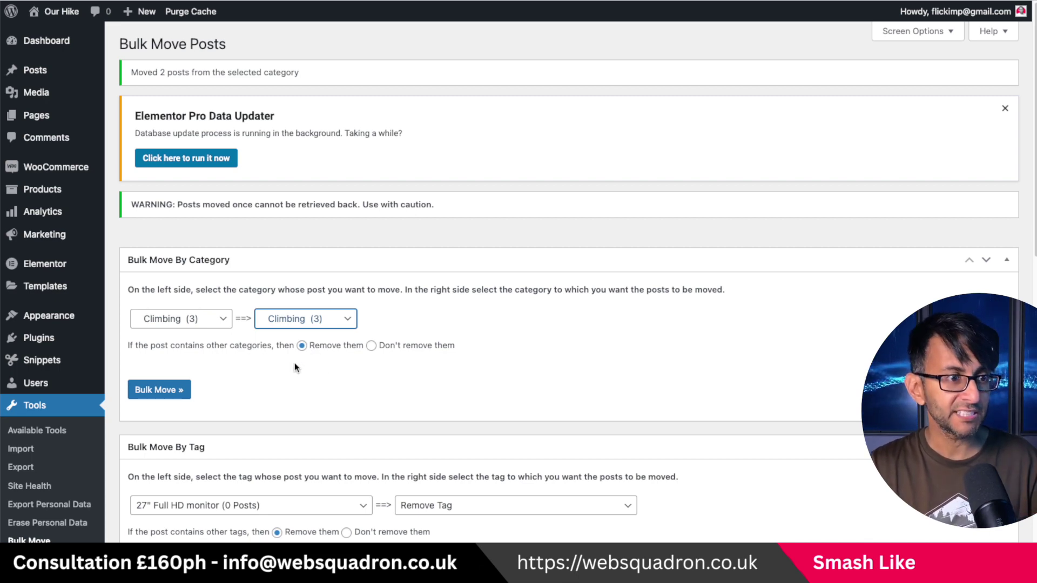
left_click(178, 391)
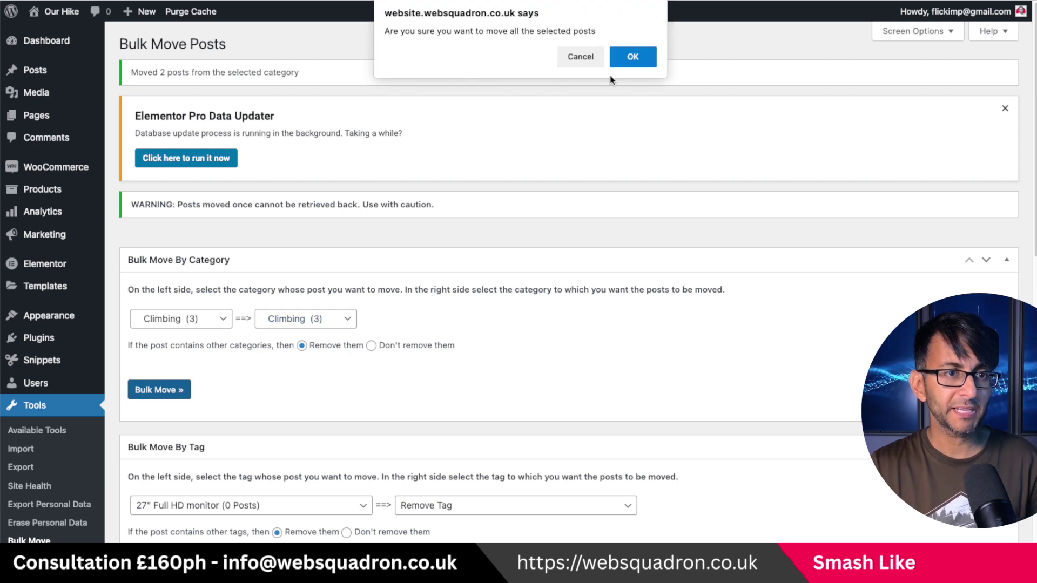
left_click(627, 60)
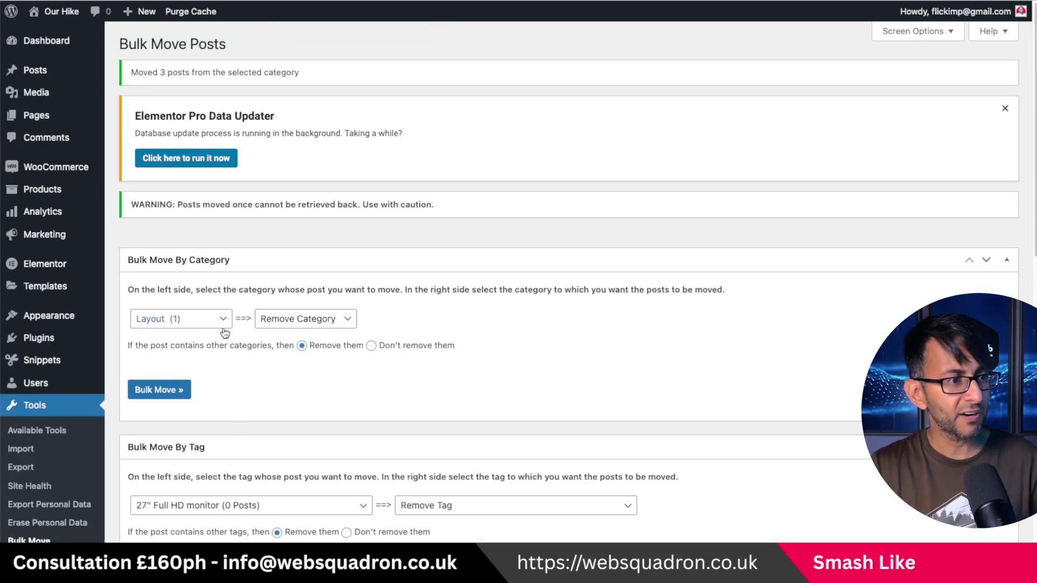
left_click(221, 320)
Bulk-move Hiking (3) into Outdoor (7), confirm, and look over the result
left_click(153, 394)
left_click(314, 317)
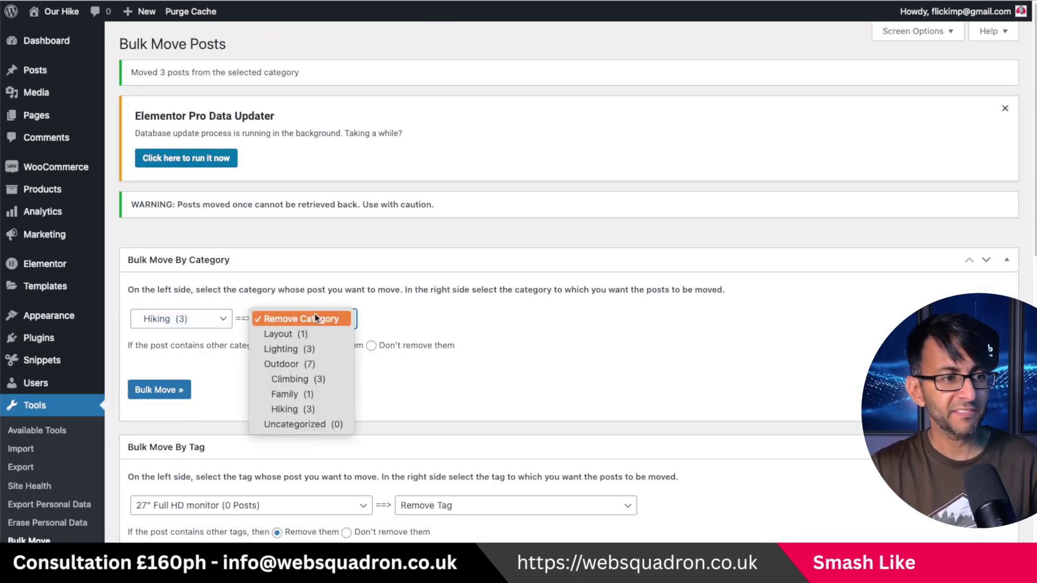
left_click(306, 368)
left_click(163, 393)
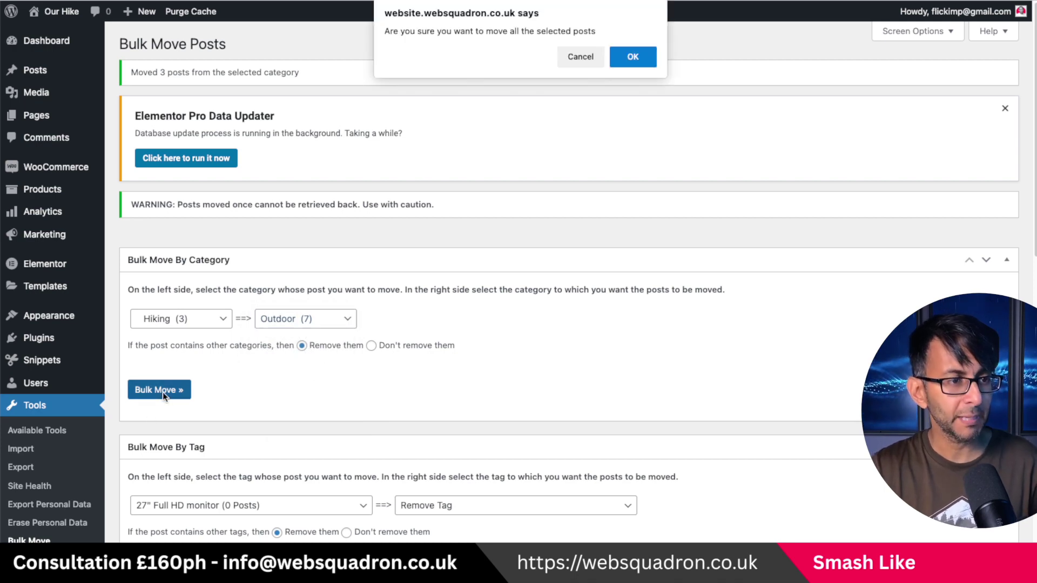
left_click(627, 56)
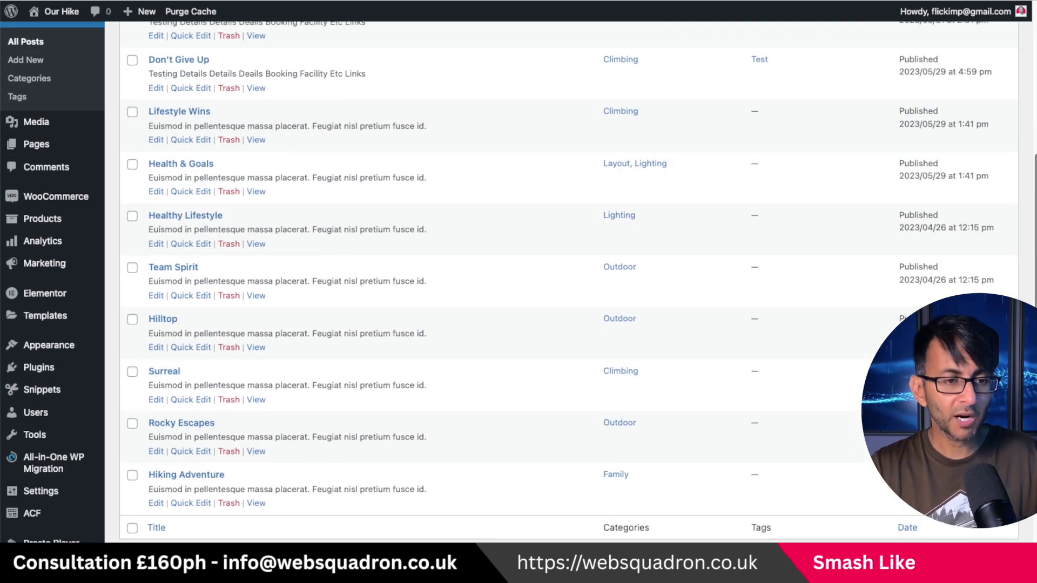
scroll(518, 281, "up", 3)
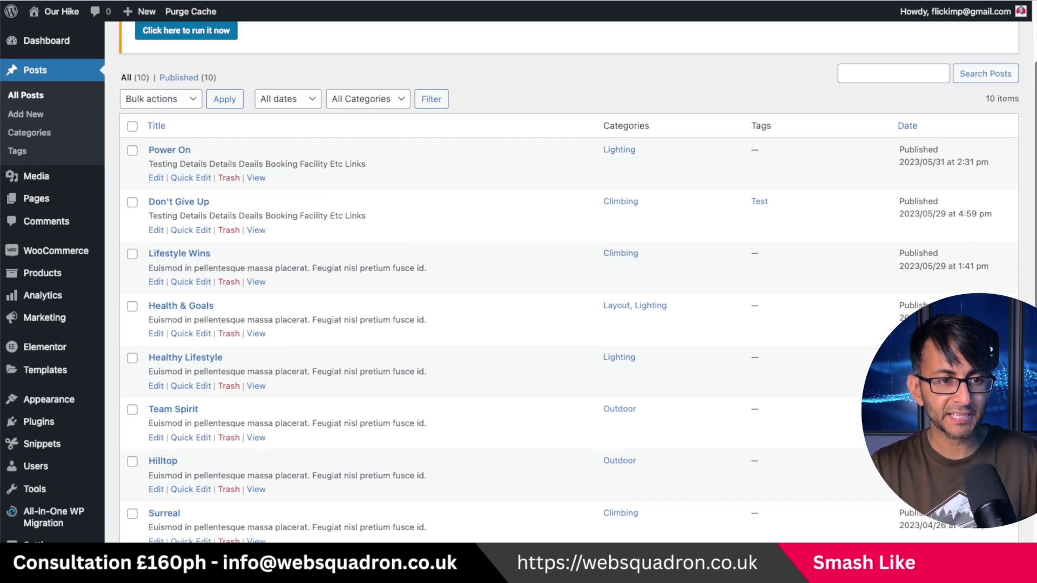
scroll(569, 281, "down", 2)
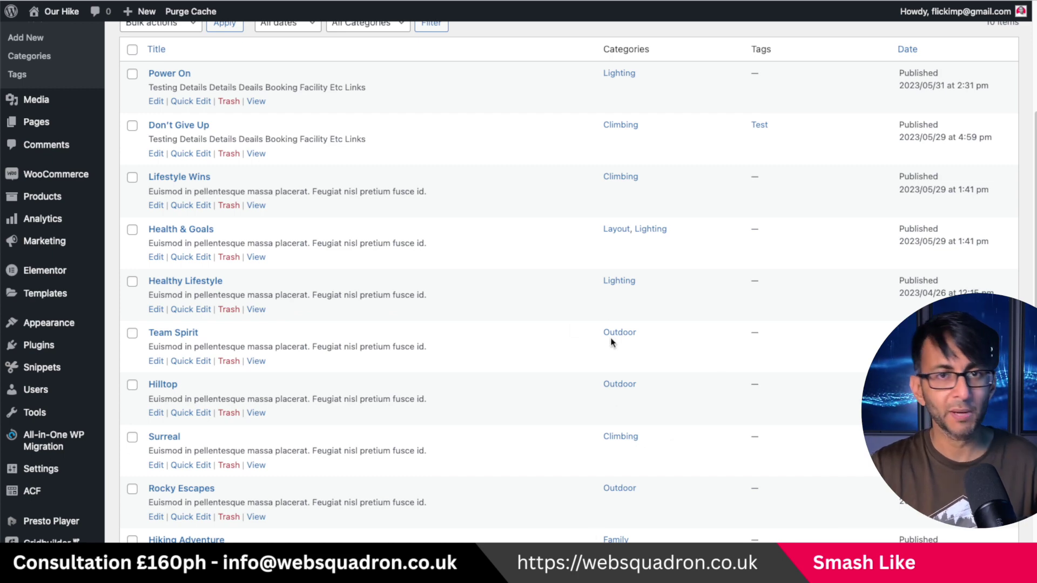
scroll(612, 342, "up", 2)
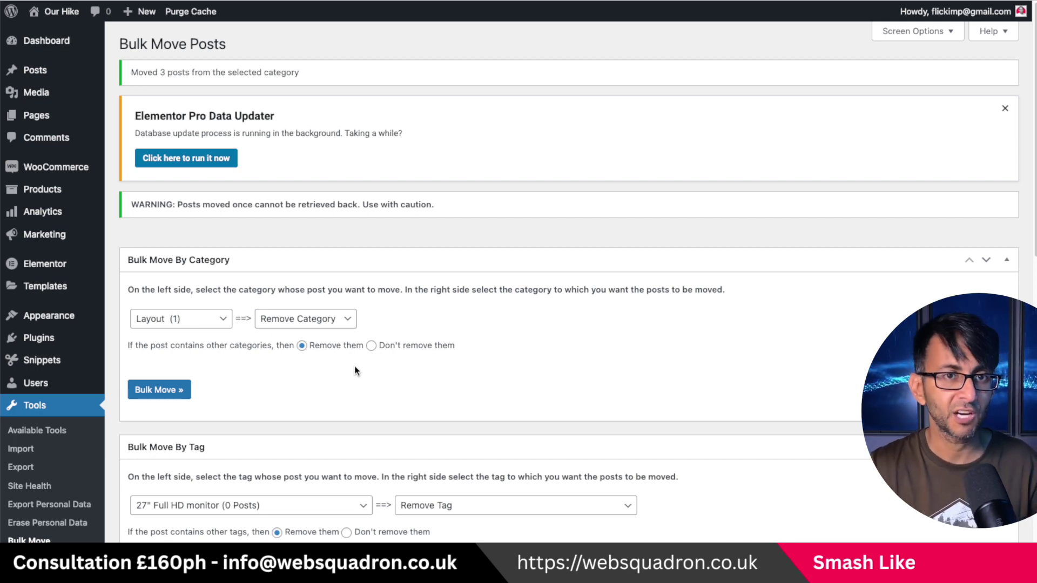
mouse_move(103, 389)
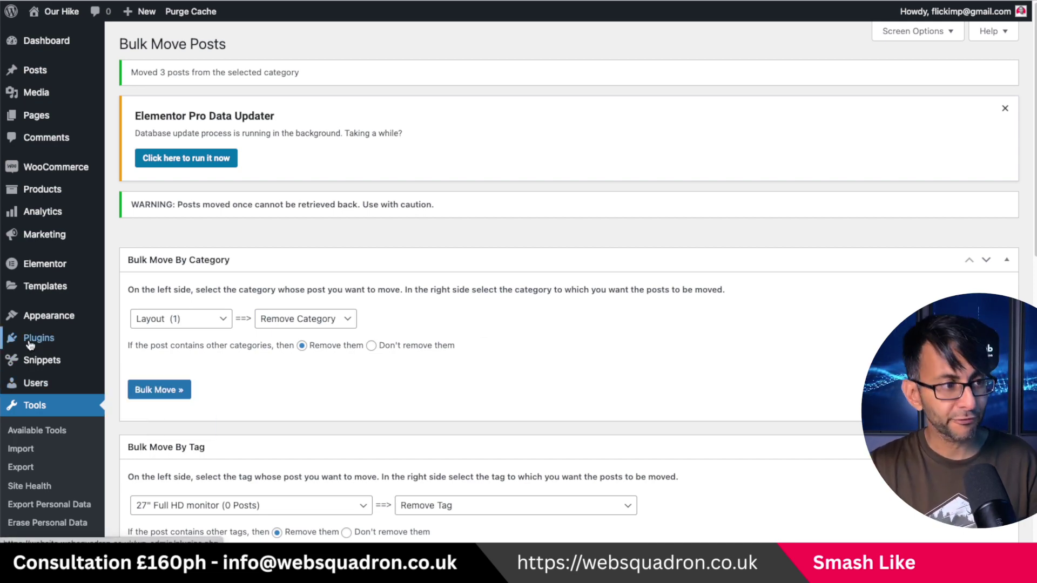
left_click(122, 339)
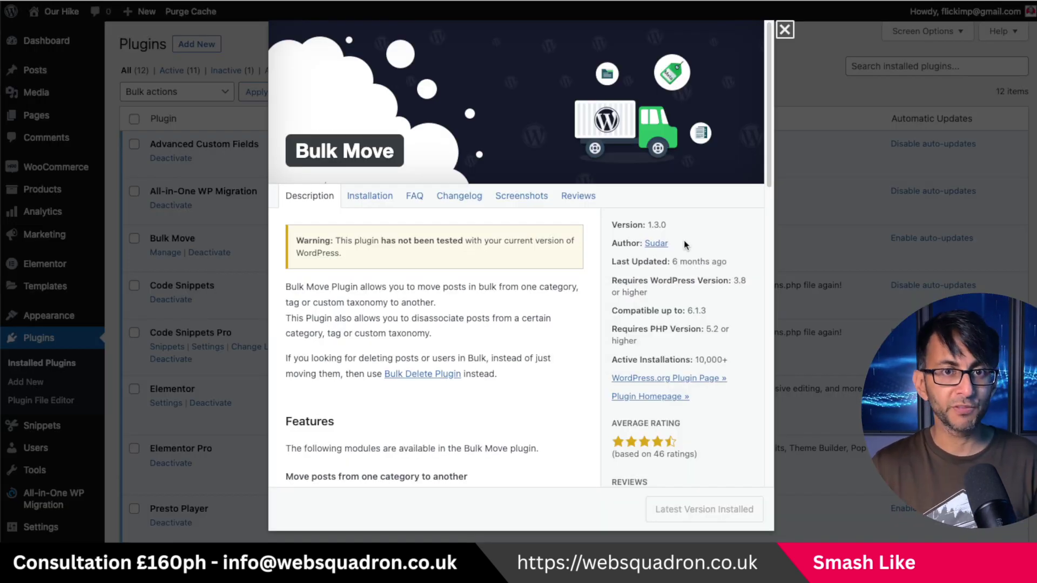
left_click(784, 30)
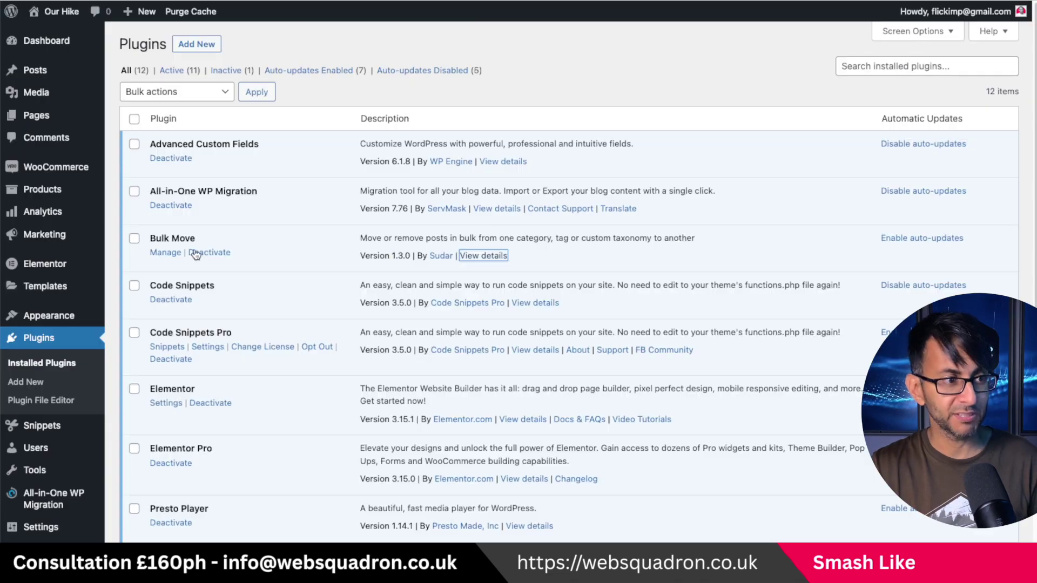
left_click(165, 253)
scroll(536, 390, "down", 3)
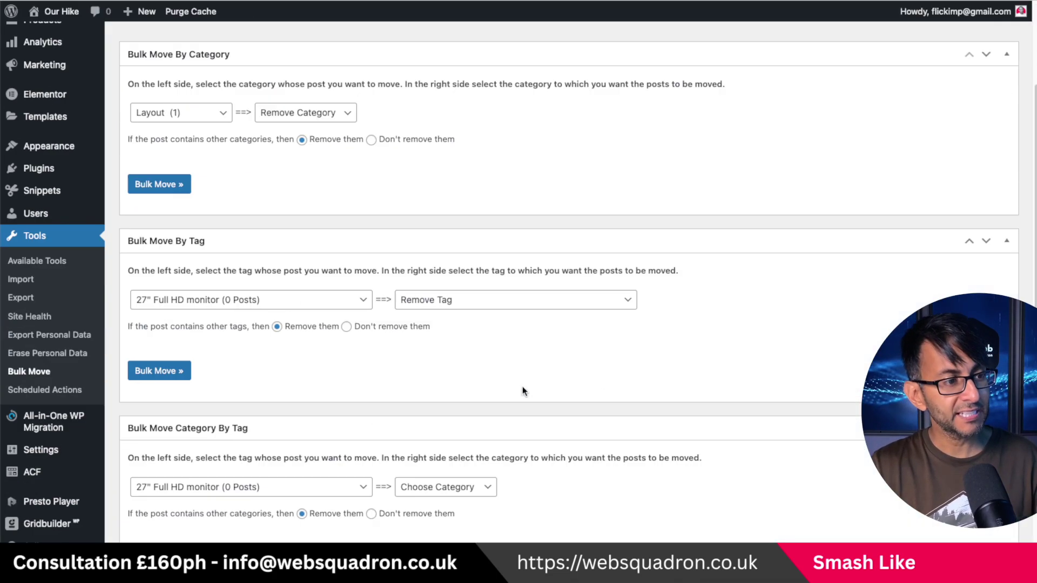
scroll(523, 386, "down", 3)
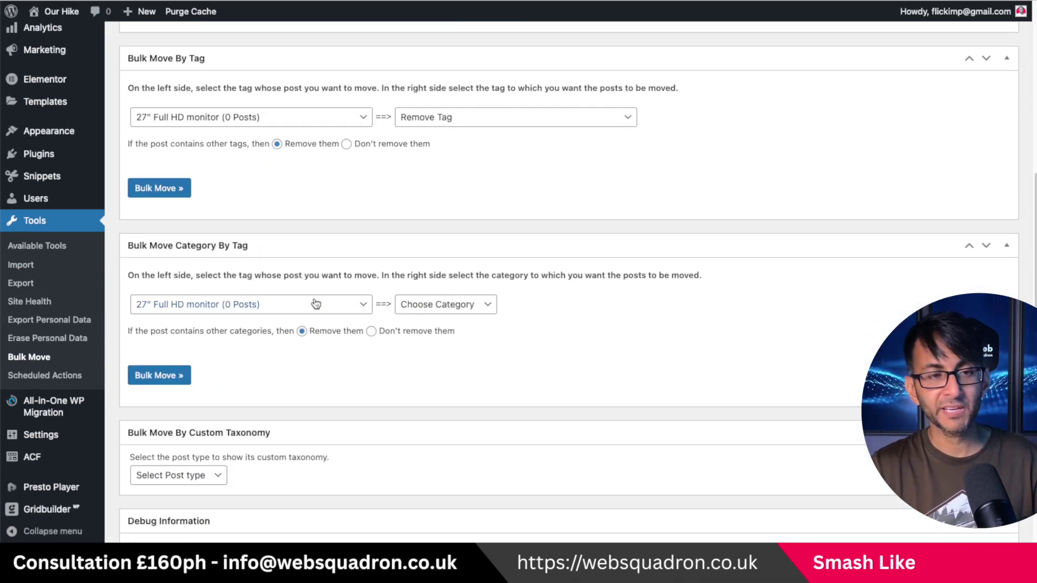
scroll(470, 350, "down", 1)
scroll(469, 350, "down", 1)
scroll(469, 350, "up", 8)
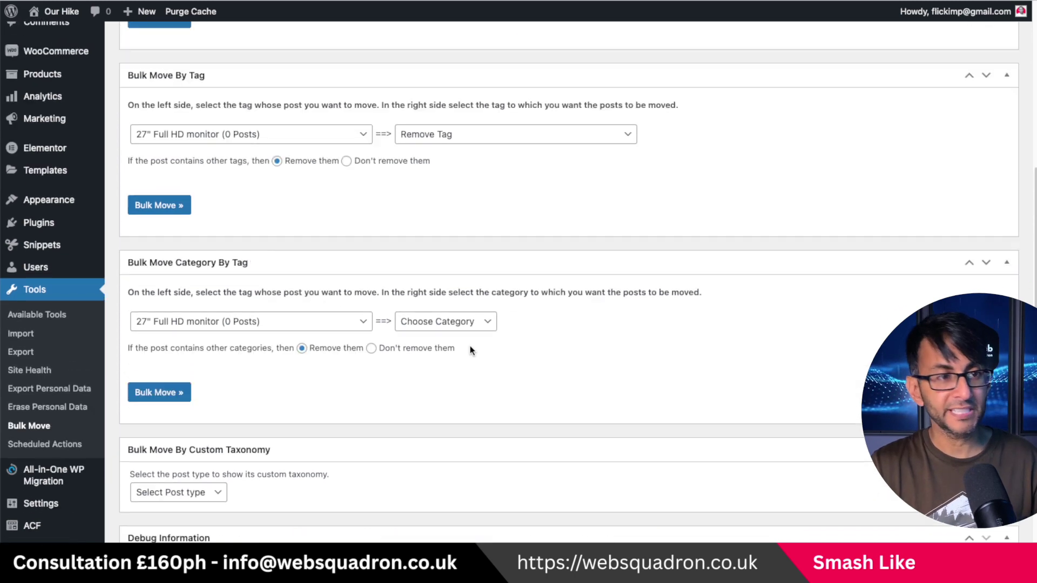